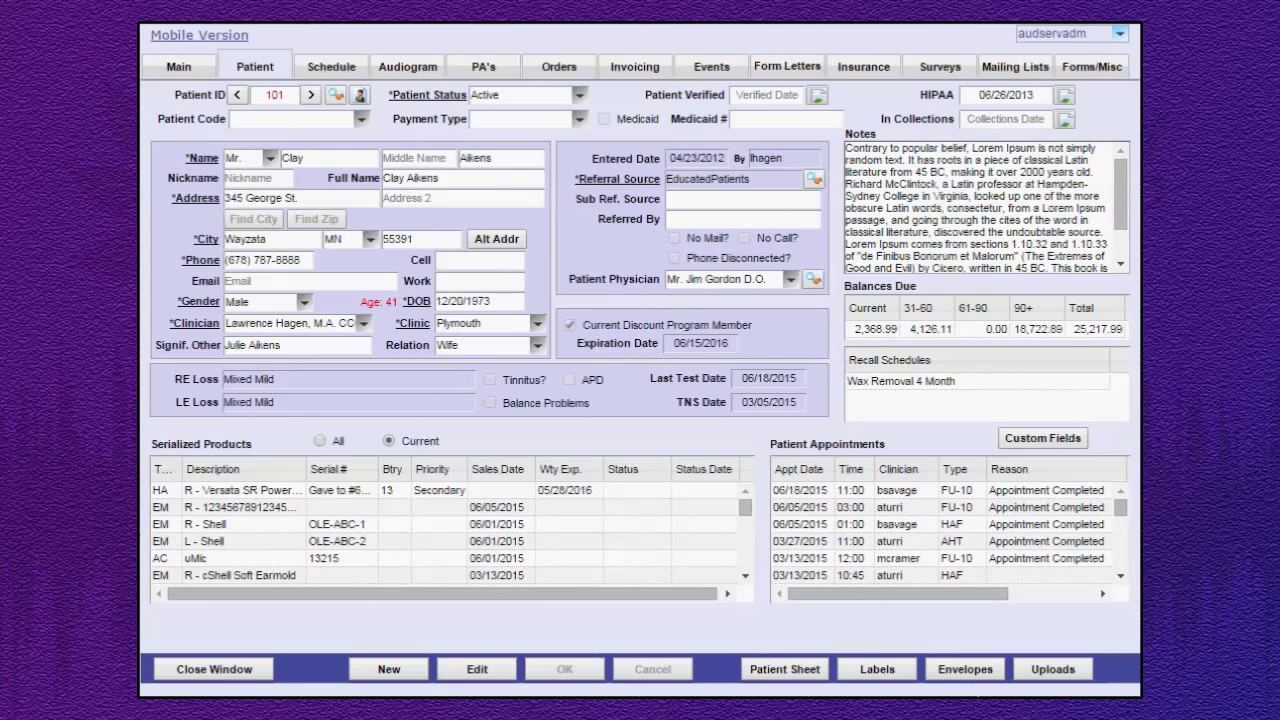
Create a form letter from the Physician Letter Sample template, using the patient's current physician, the first 06/18/2015 audiogram and the 06/18/2015 appointment
click(789, 68)
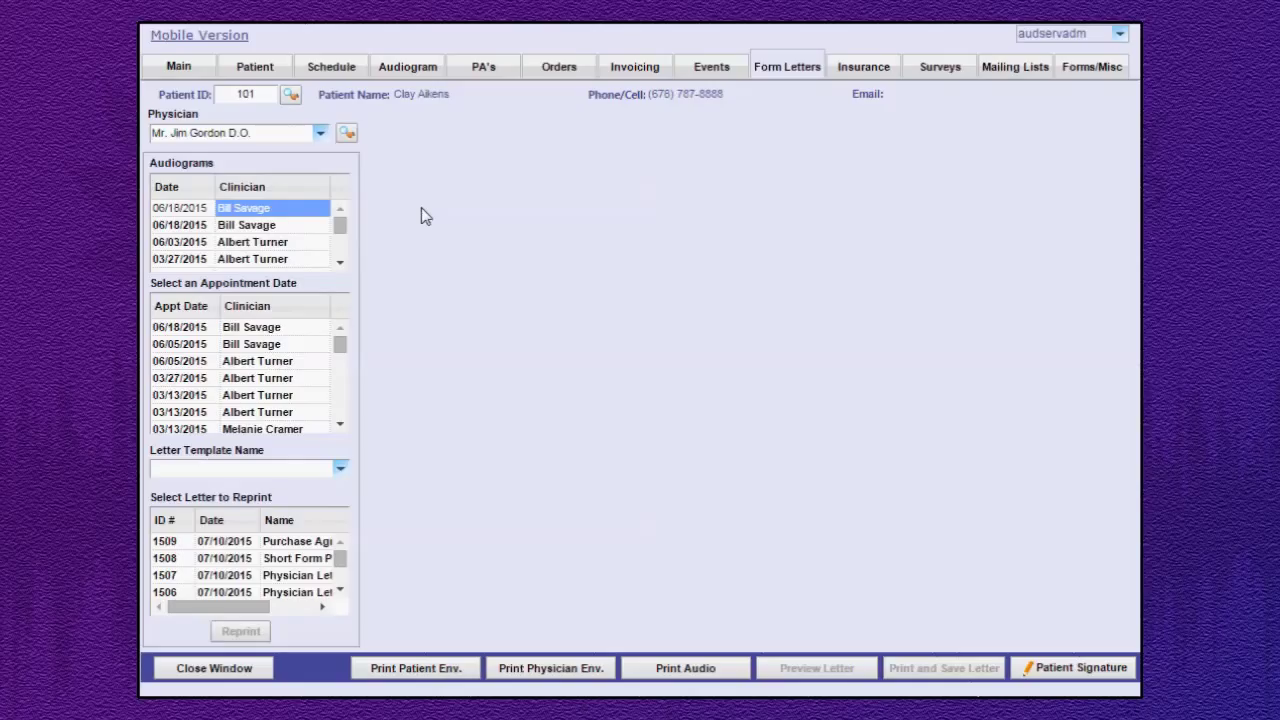
click(321, 134)
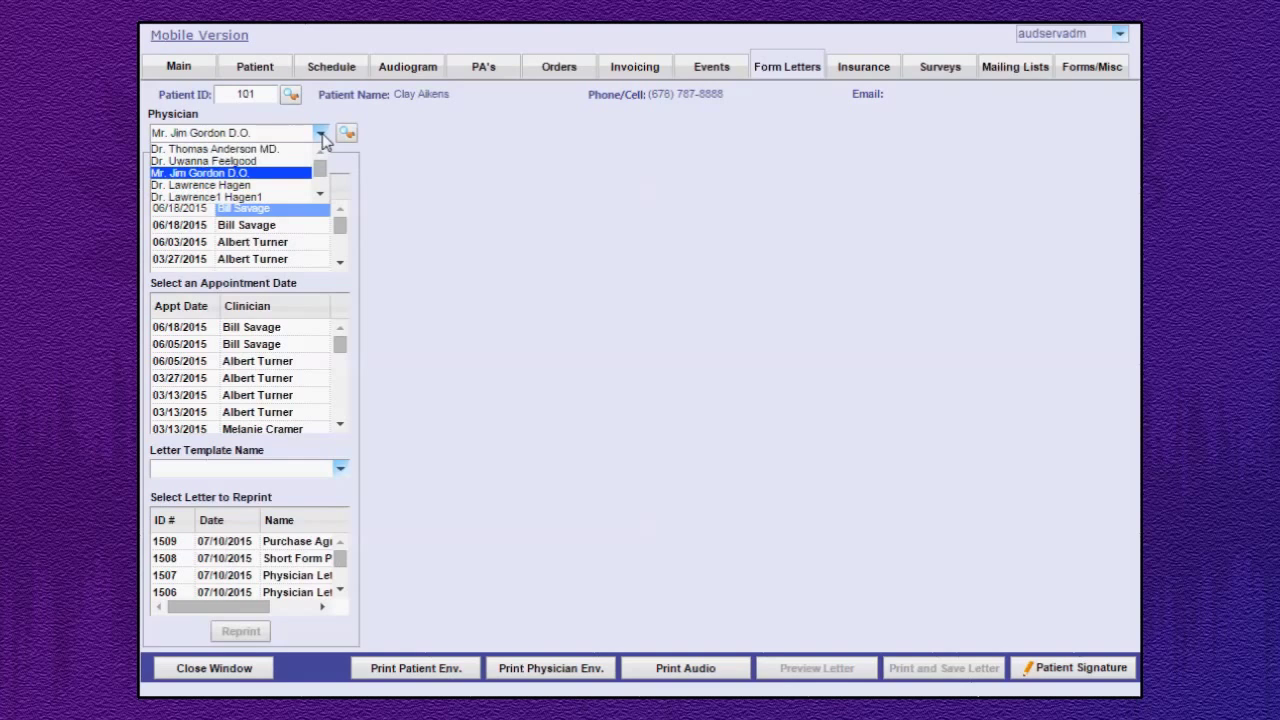
click(287, 175)
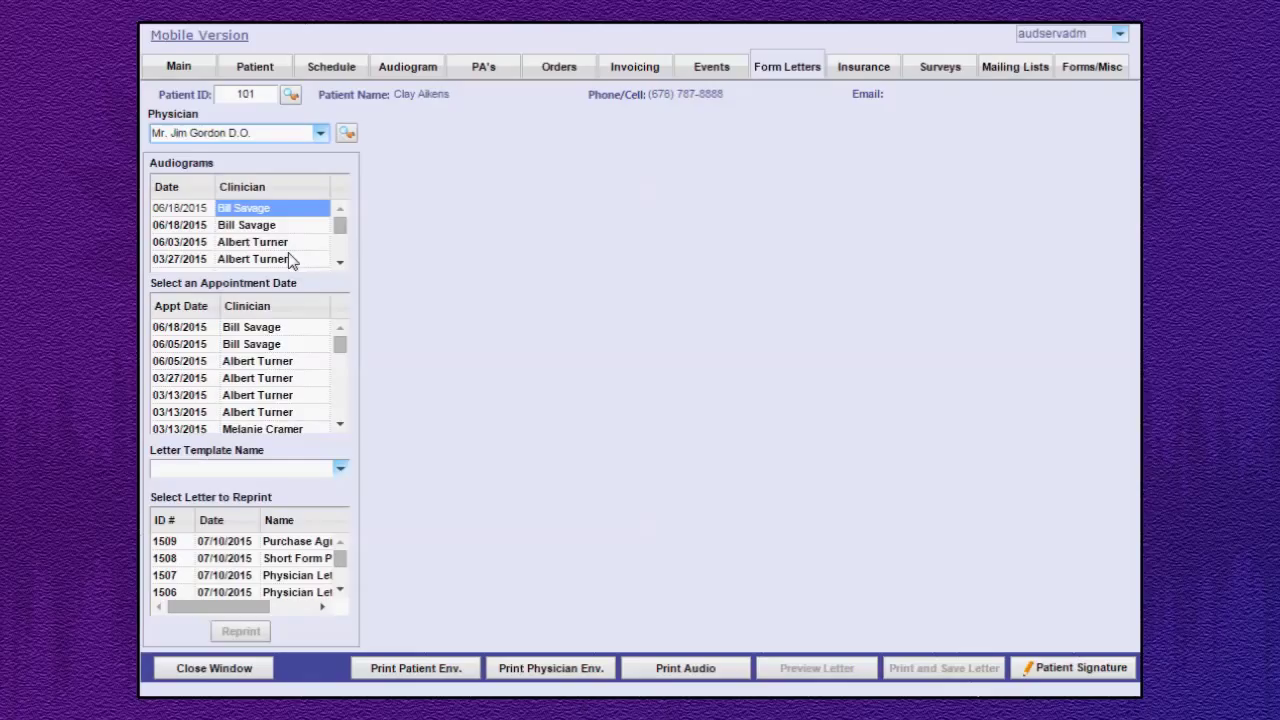
click(254, 228)
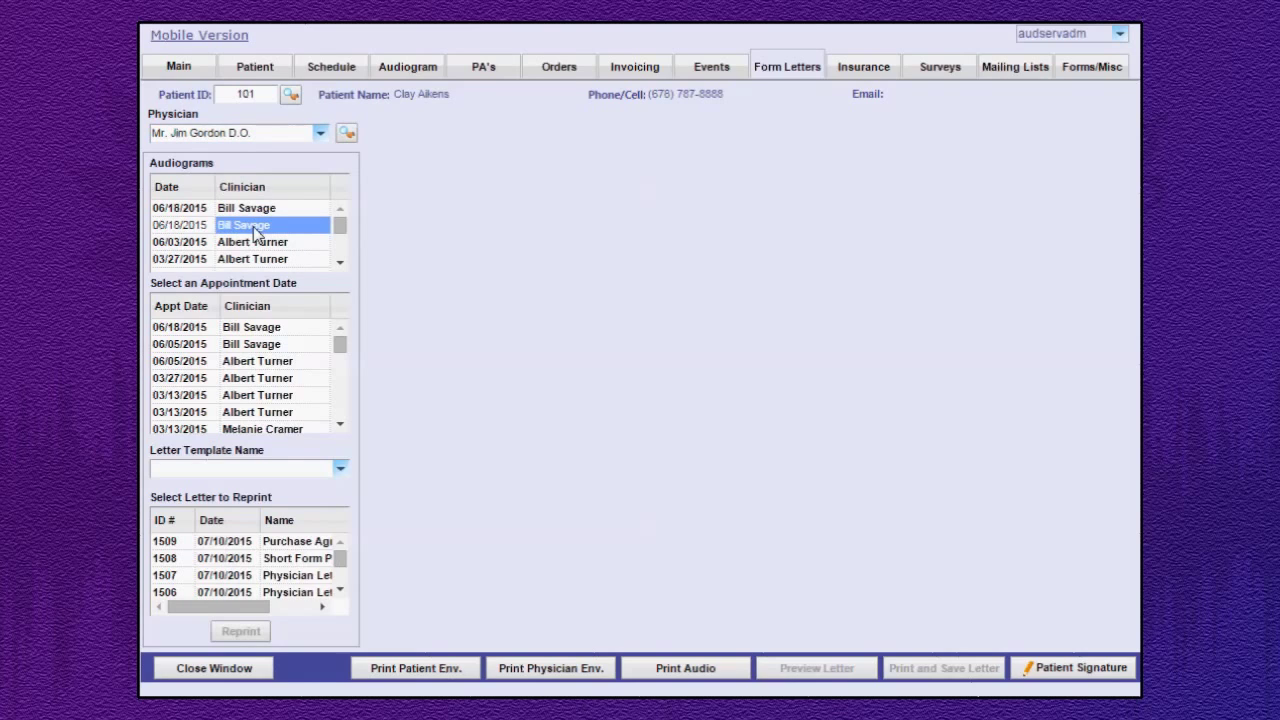
click(251, 208)
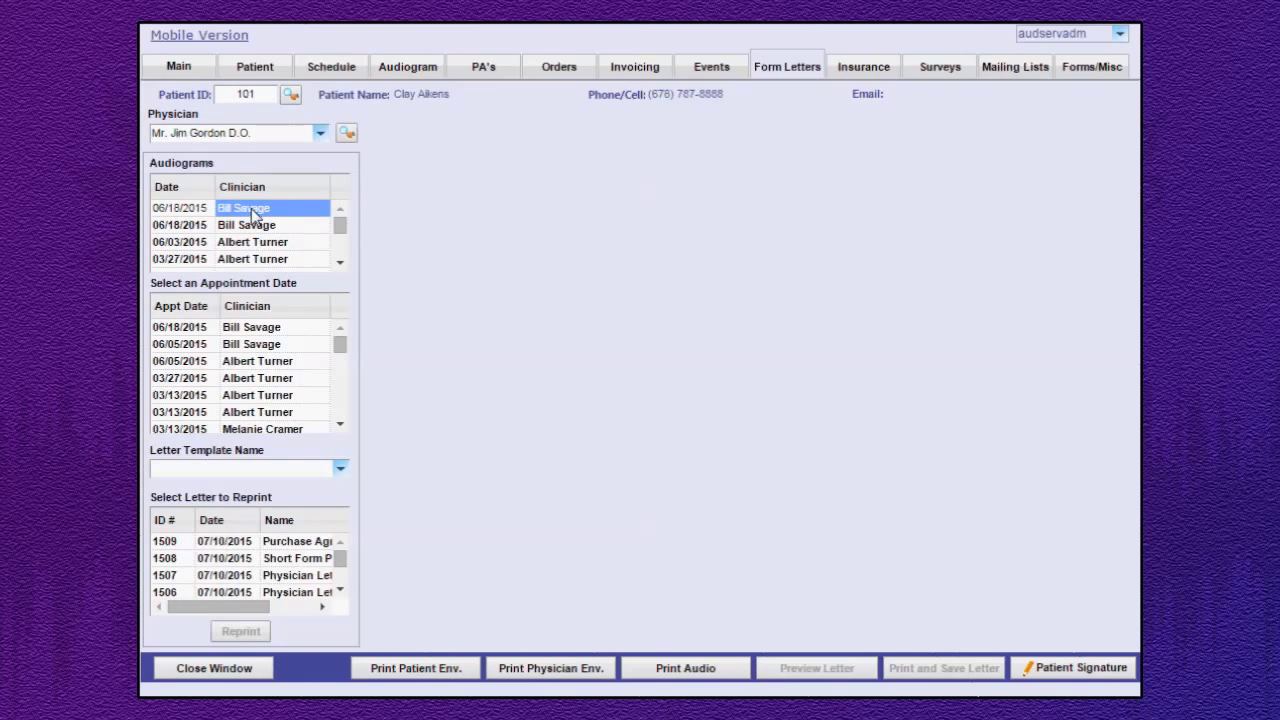
click(265, 330)
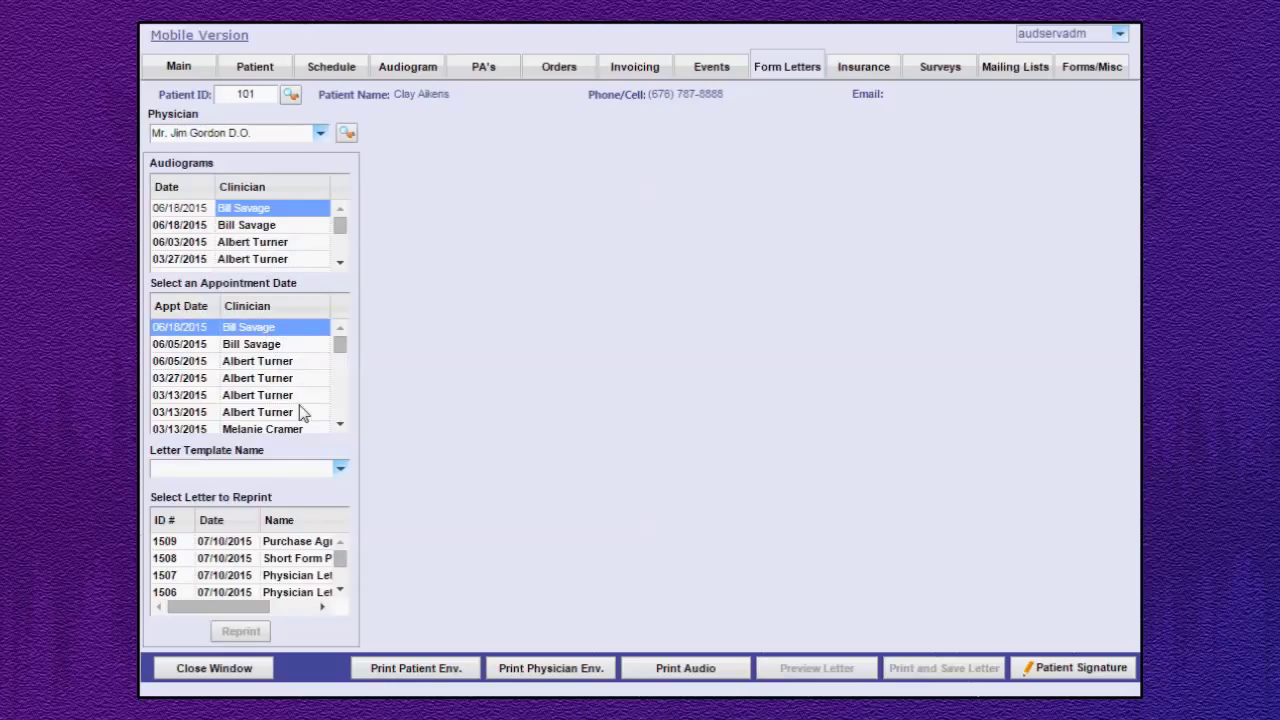
click(341, 470)
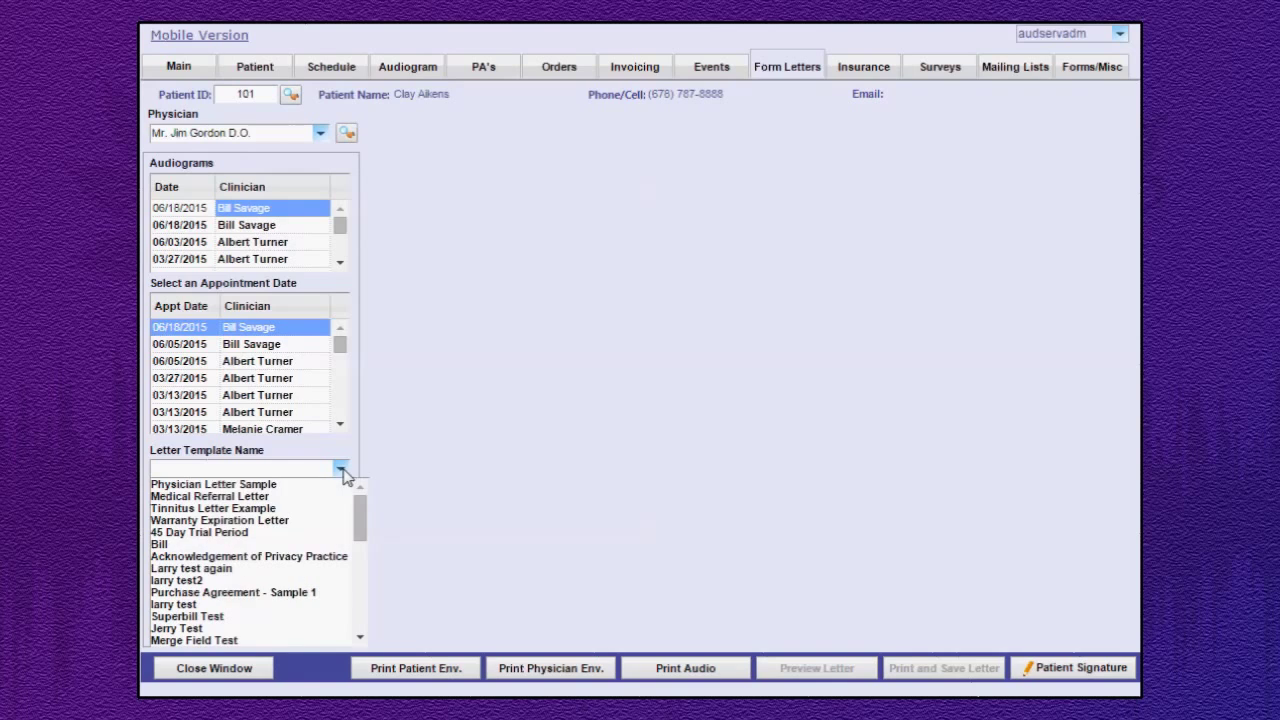
click(329, 486)
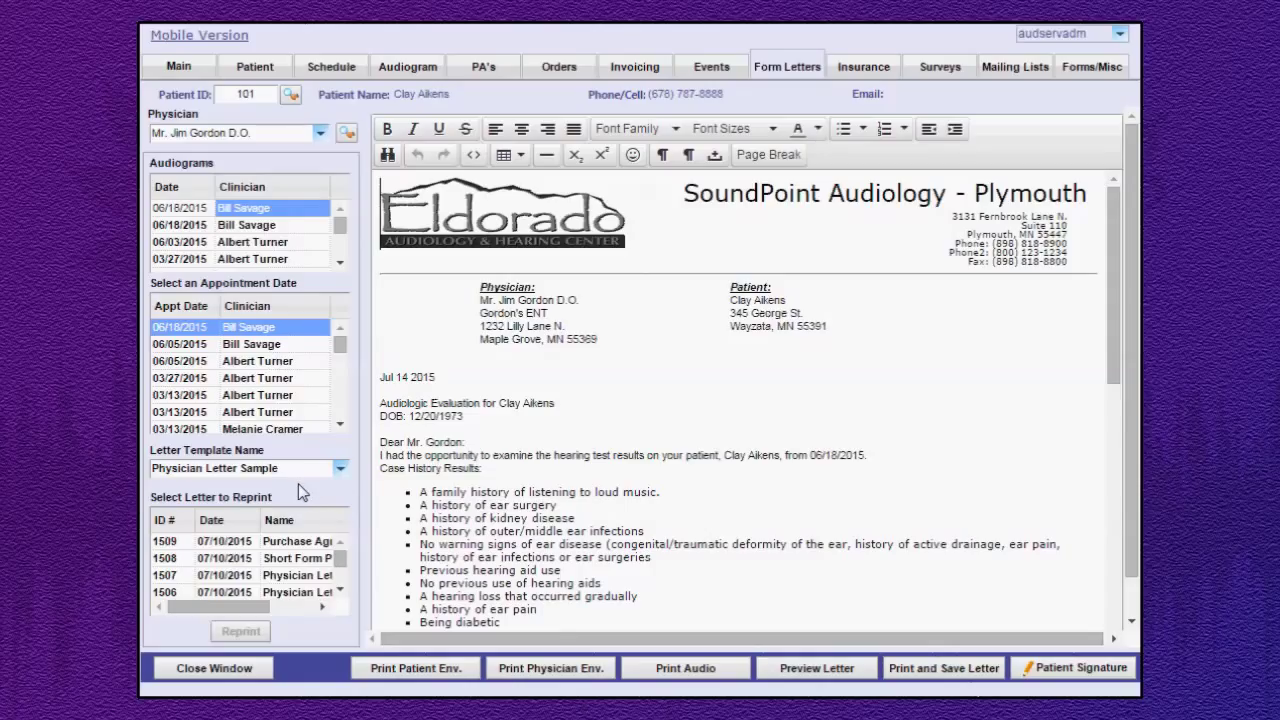
Switch the letter template to Purchase Agreement Fixed for the patient's 06/18/2015 purchase agreement
click(340, 468)
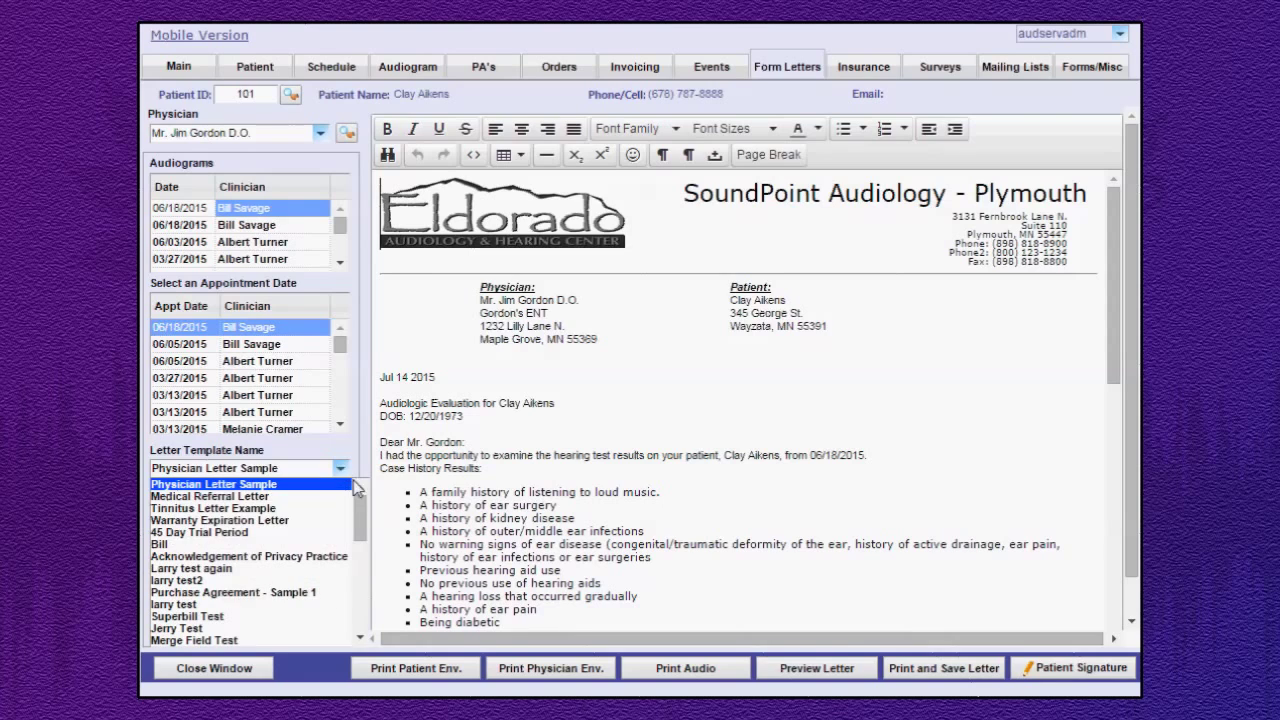
drag(360, 535, 360, 630)
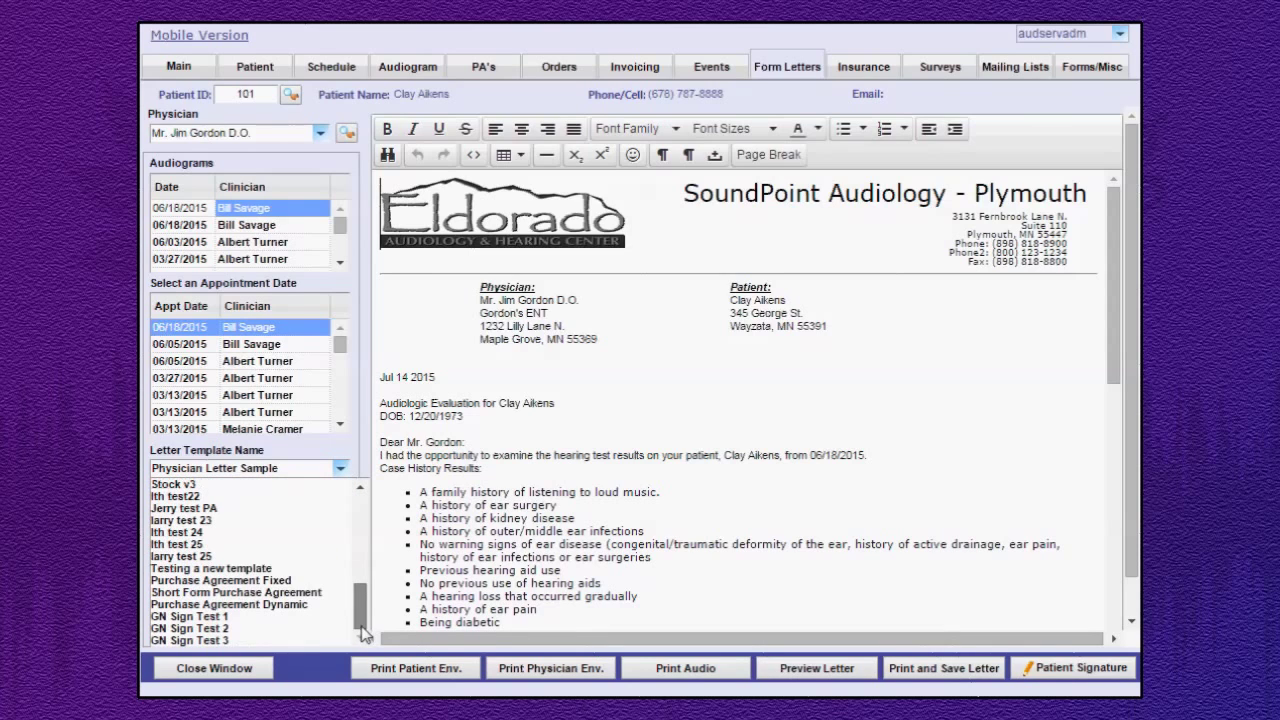
click(281, 582)
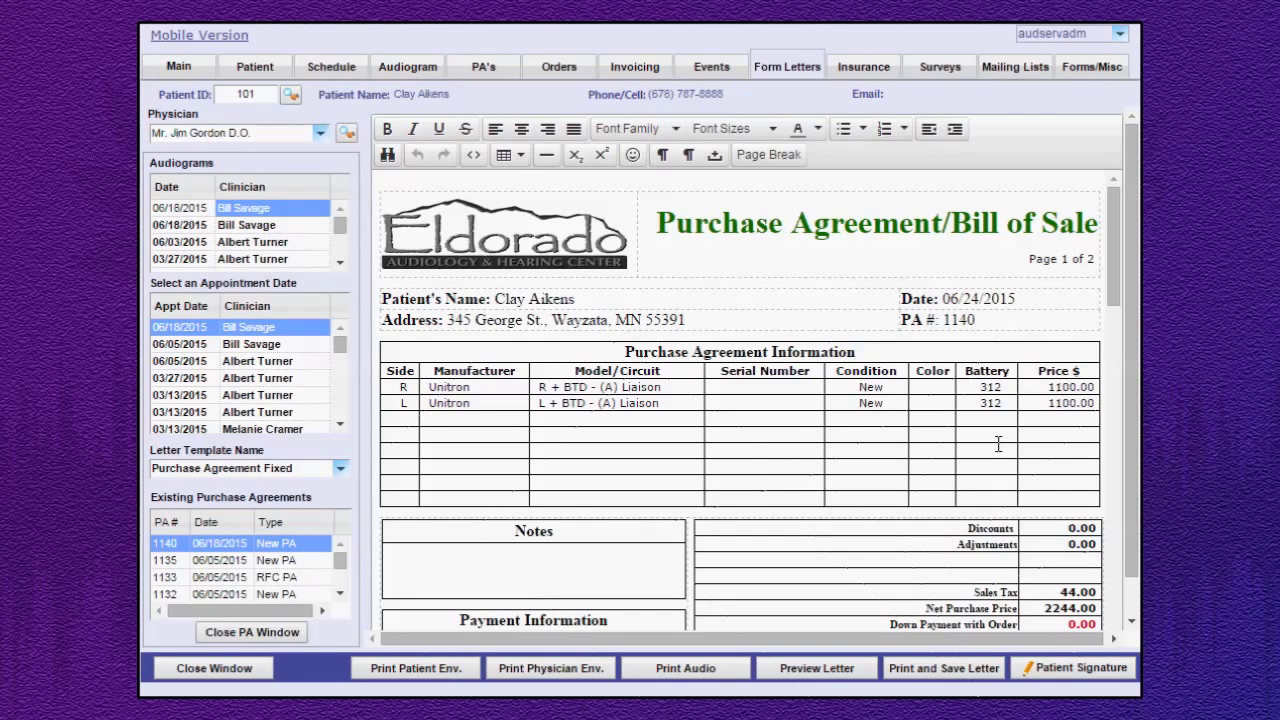
Capture the patient's handwritten signature for the purchase agreement and close the signature pad
click(1066, 675)
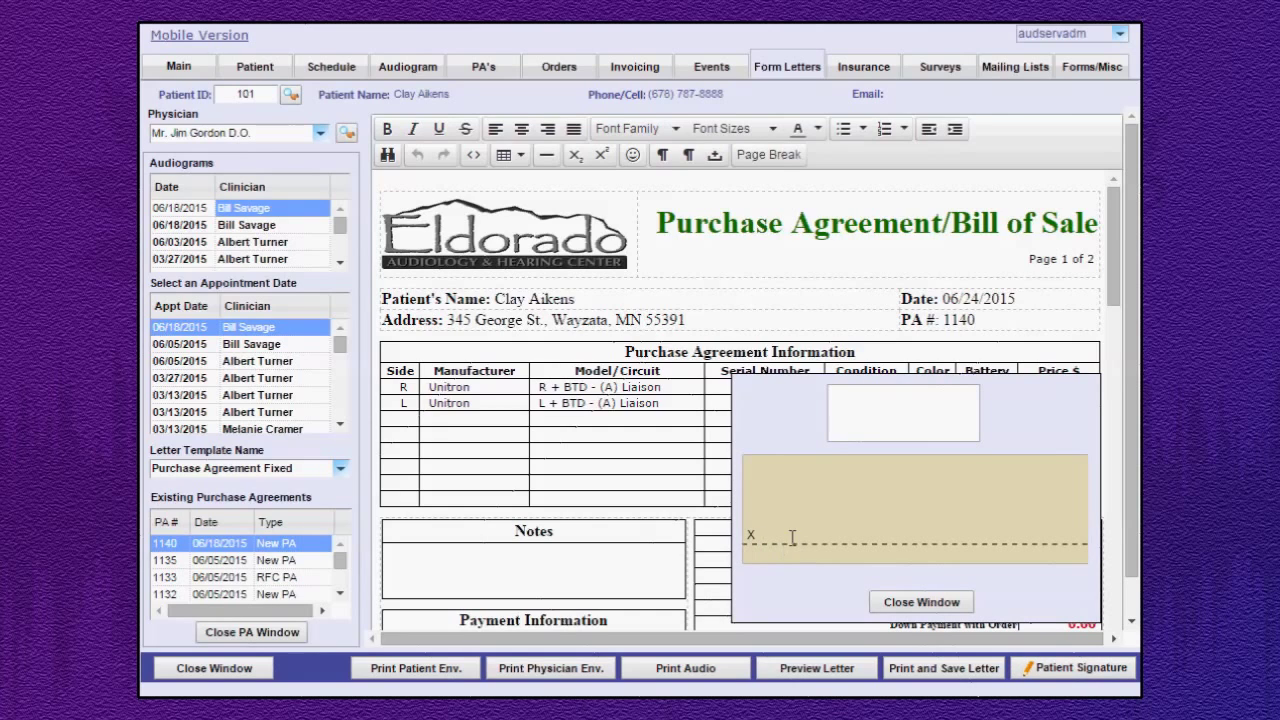
mouse_move(773, 543)
mouse_down()
mouse_move(815, 510)
mouse_move(750, 505)
mouse_move(840, 540)
mouse_move(955, 535)
mouse_move(1015, 502)
mouse_up()
click(921, 603)
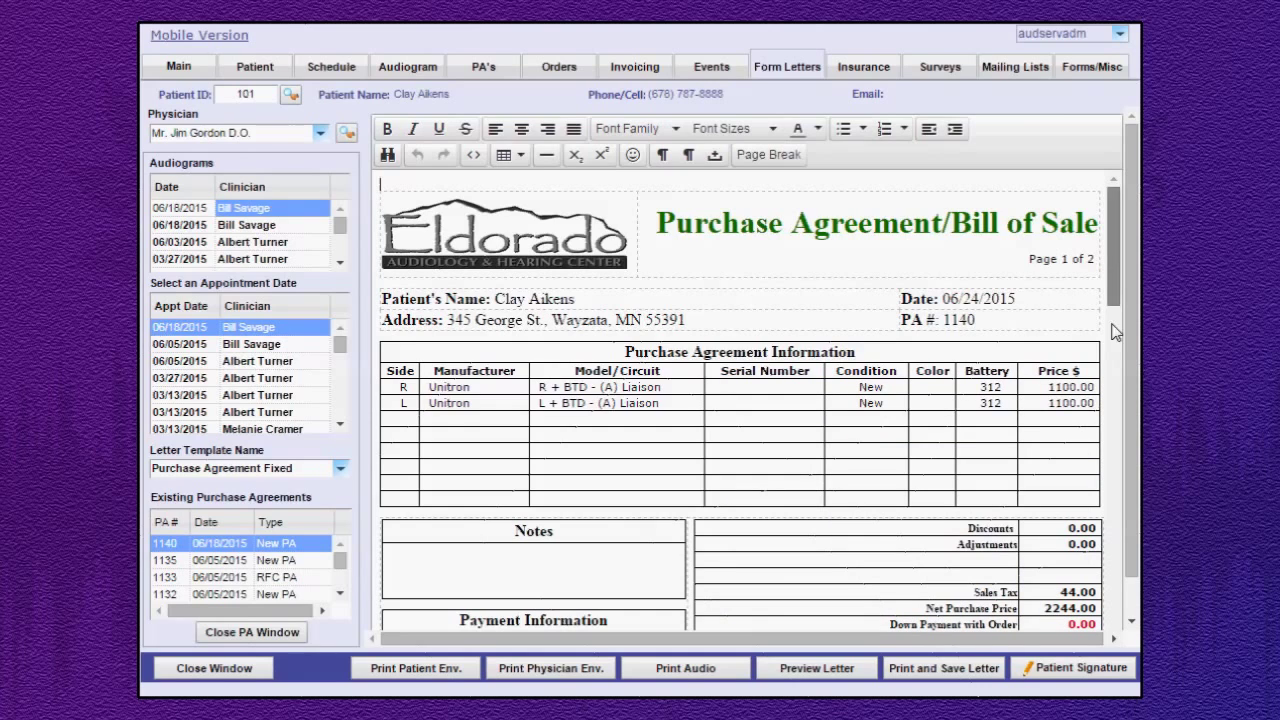
Check the signature placement in the purchase agreement and preview its printed pages, closing the preview without printing
drag(1108, 263, 1040, 385)
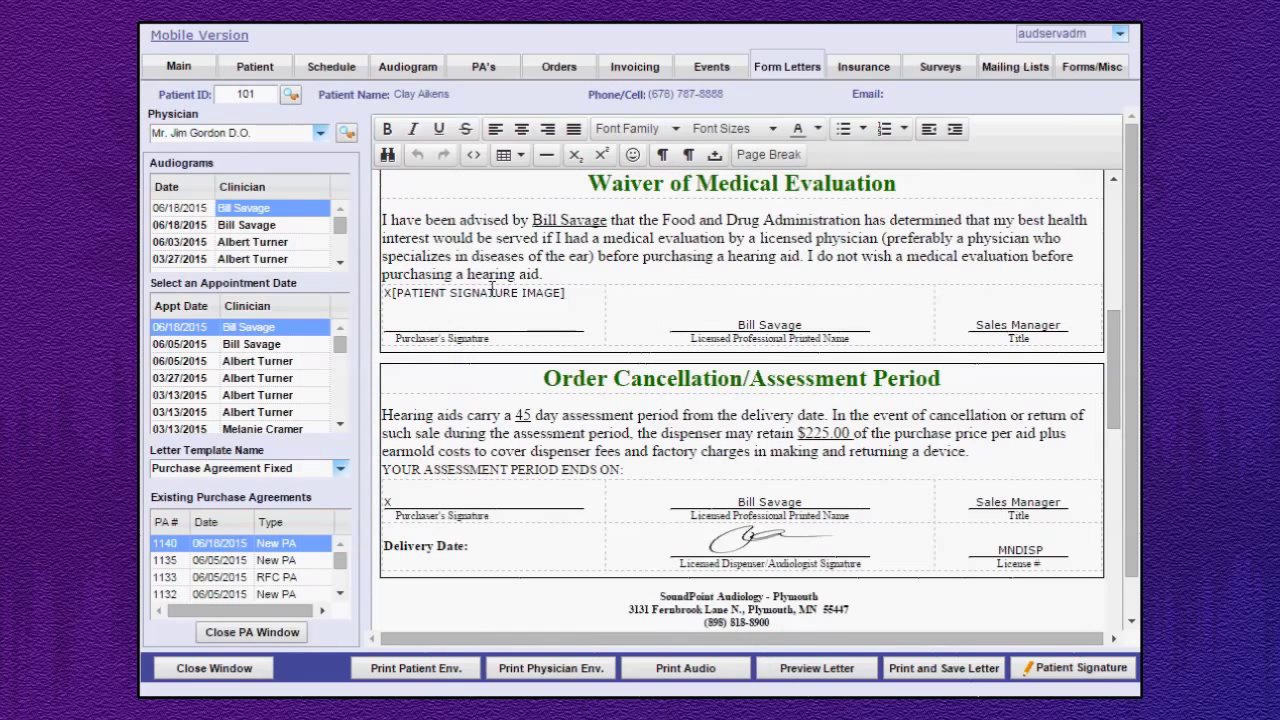
click(821, 676)
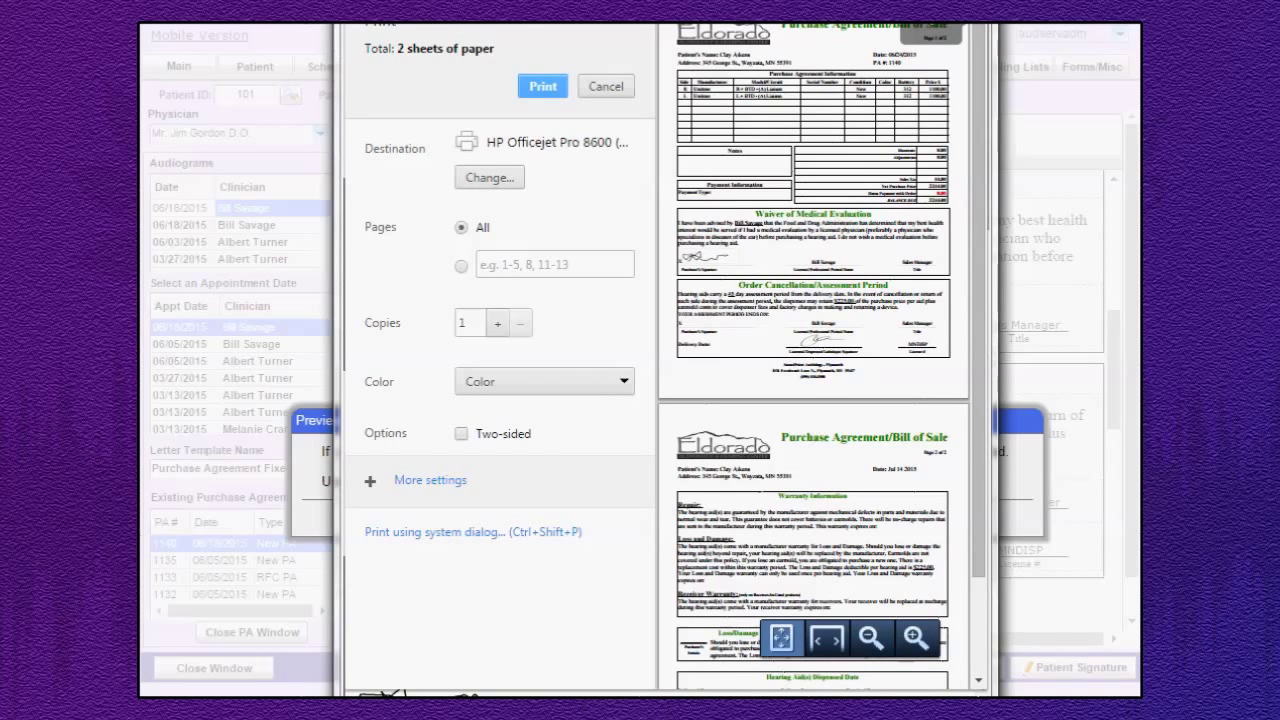
key(Escape)
click(666, 519)
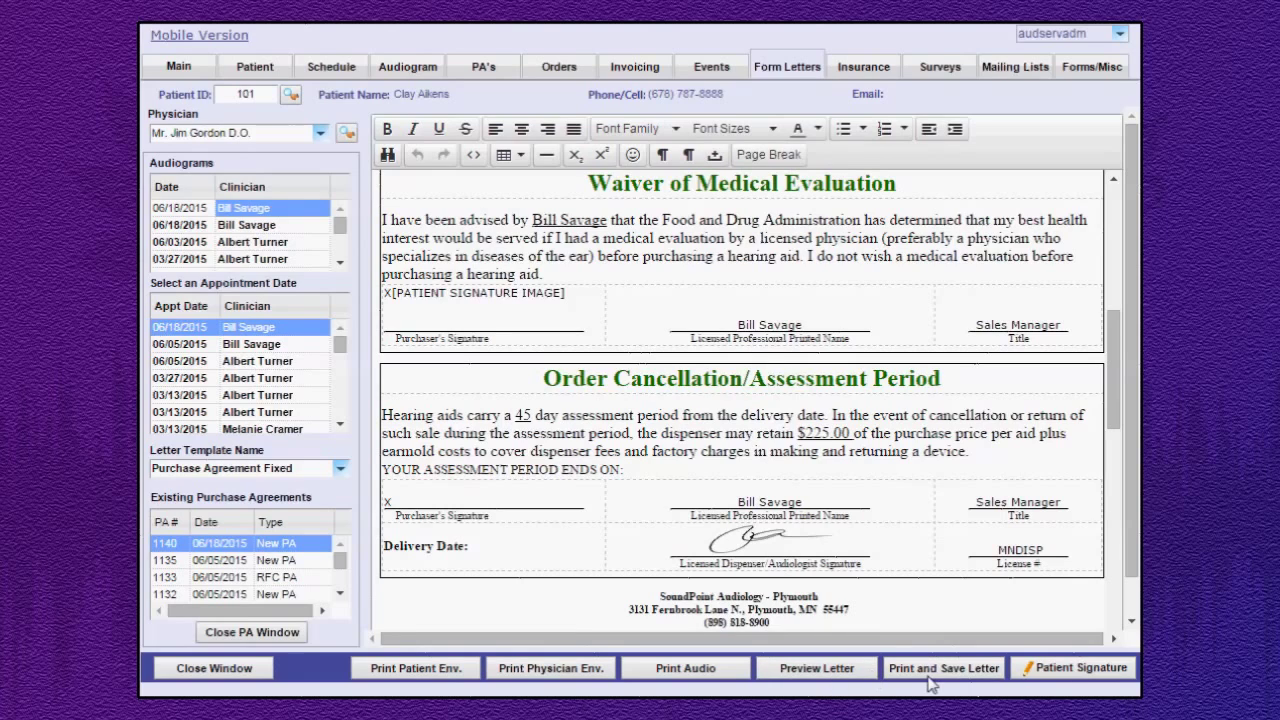
click(840, 676)
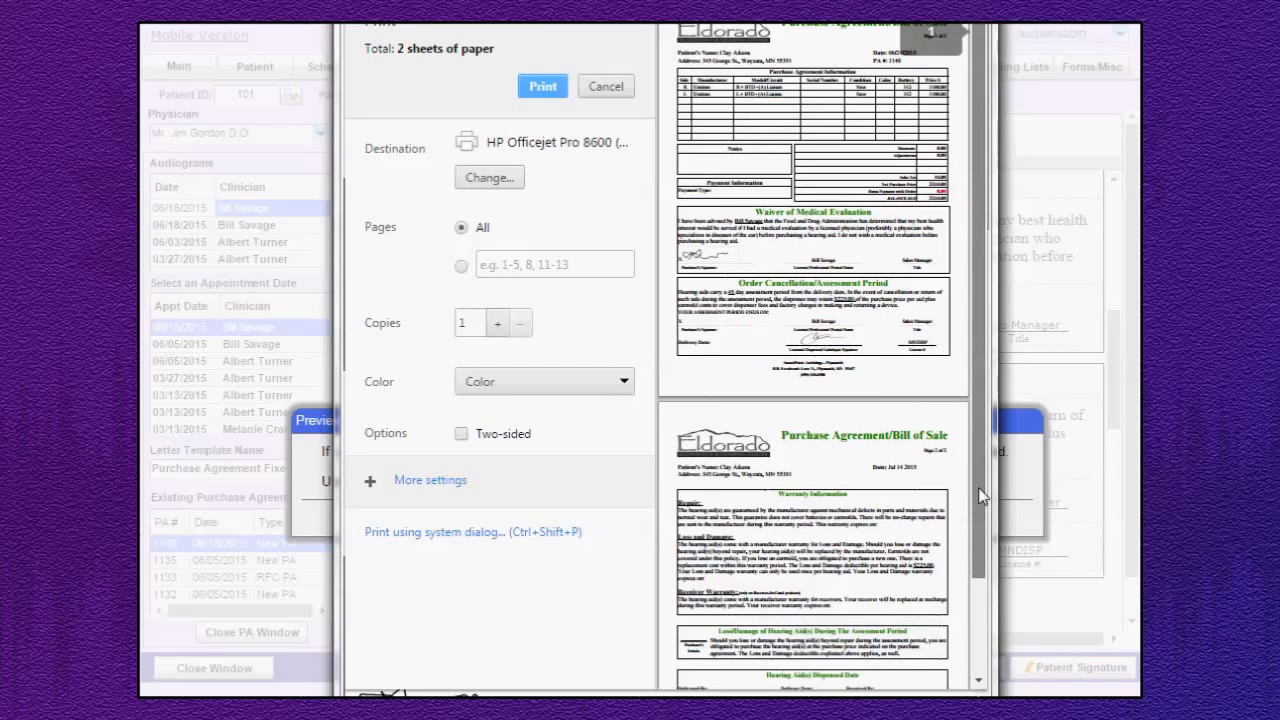
drag(980, 496, 967, 328)
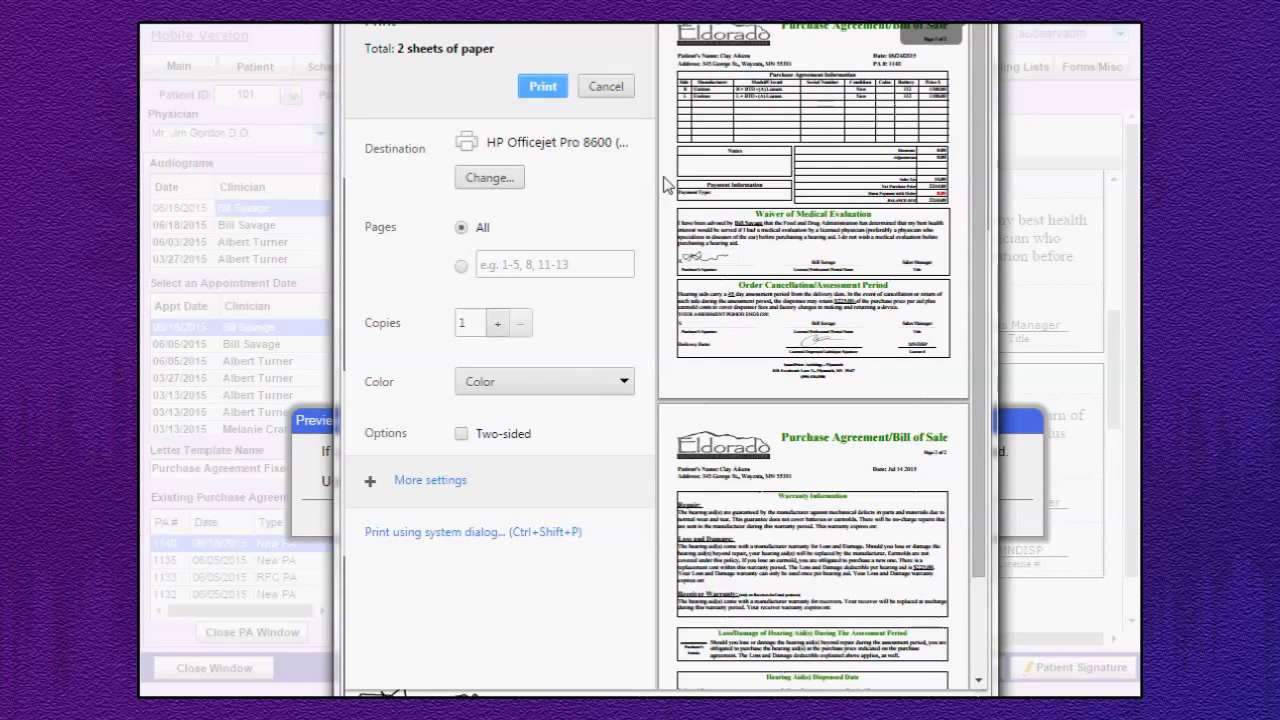
click(603, 88)
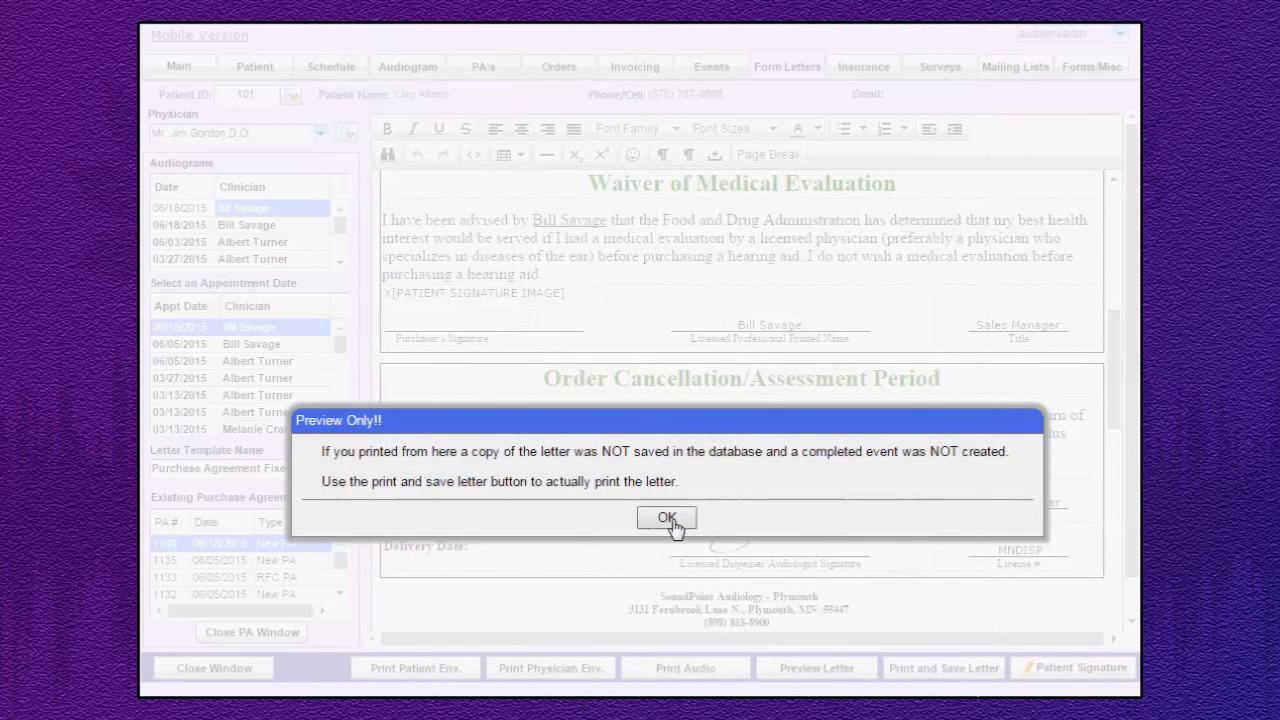
click(665, 517)
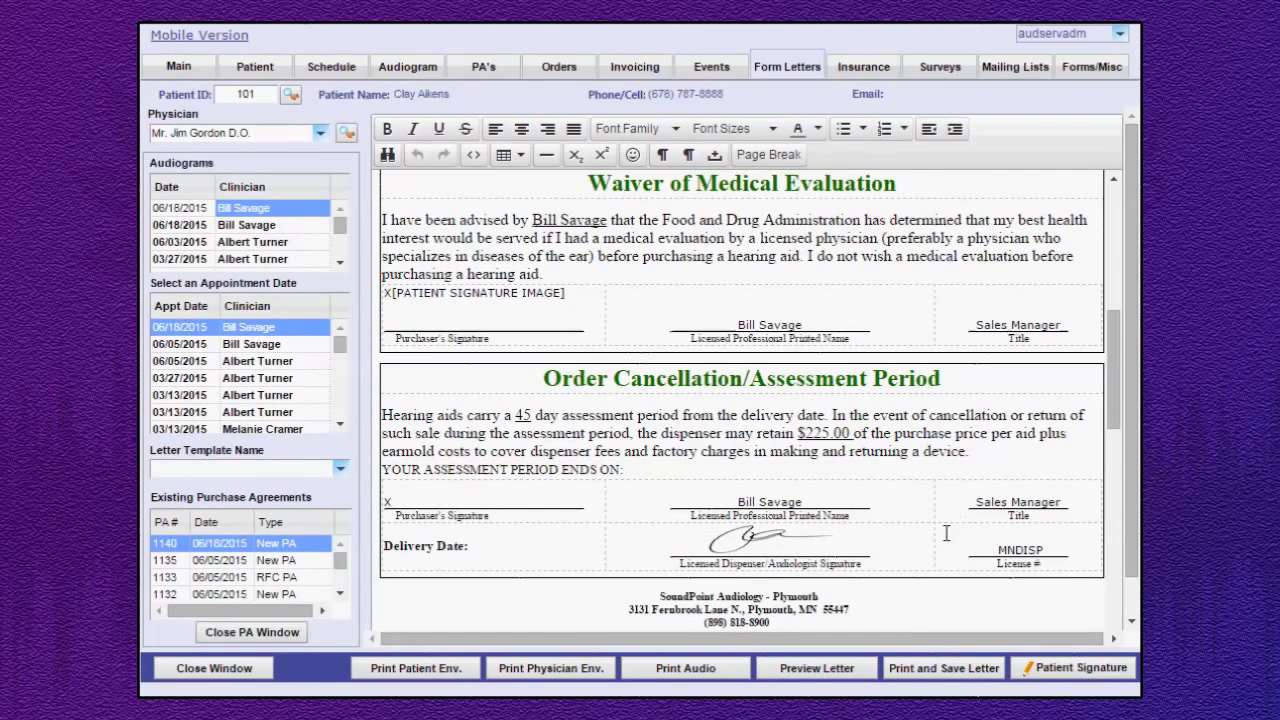
Print and save the signed purchase agreement, cancelling the paper printout, and close the existing purchase agreements list
click(935, 668)
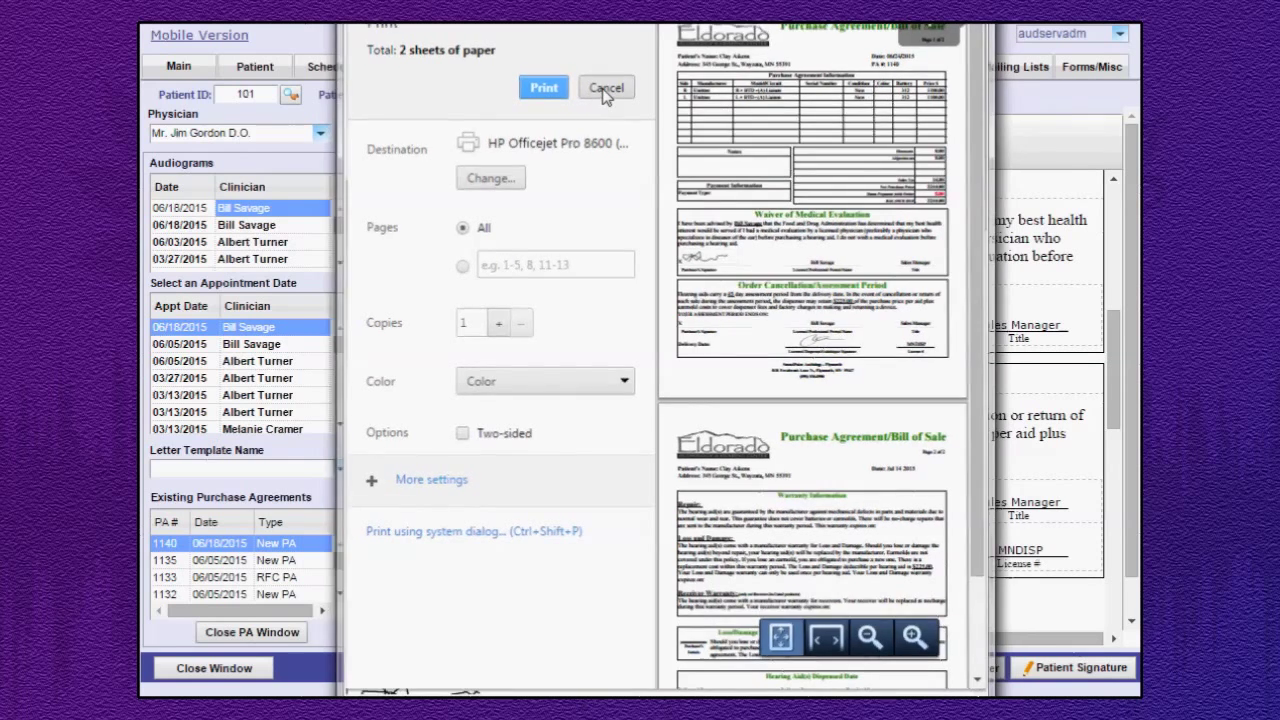
click(605, 87)
click(270, 630)
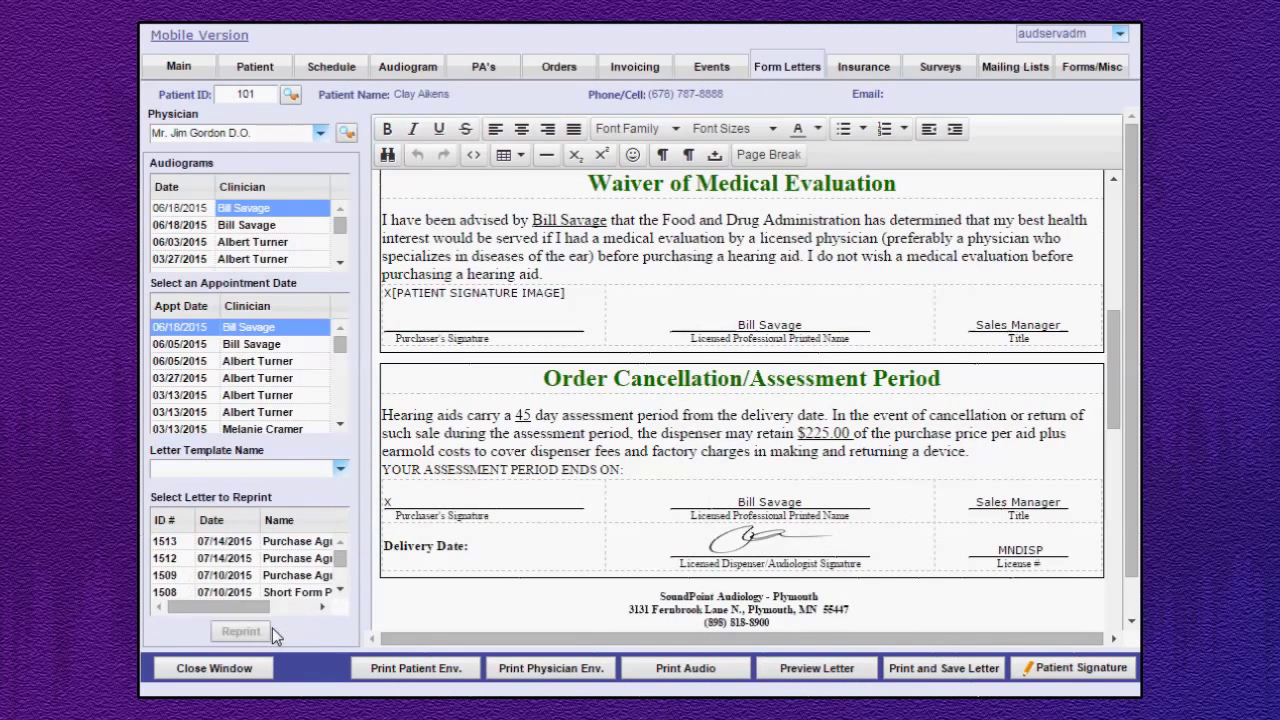
Open the newest saved purchase agreement dated 07/14/2015 for reprinting
click(293, 541)
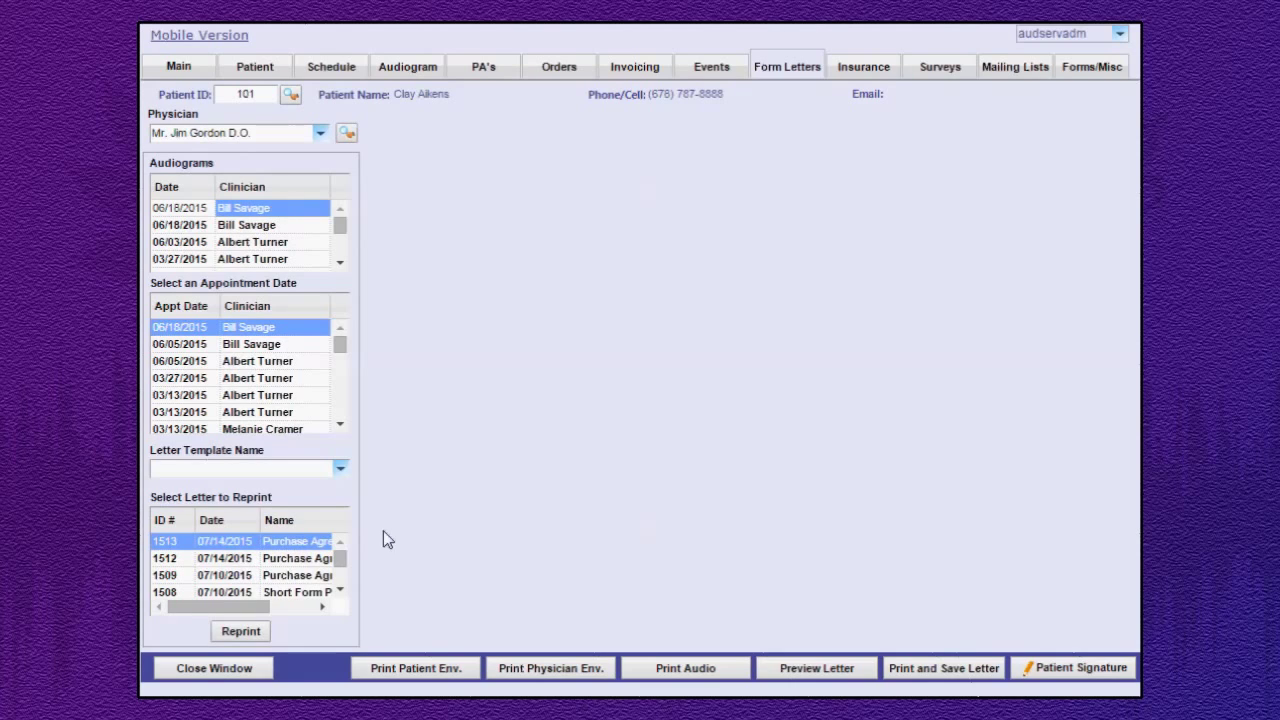
click(271, 558)
click(272, 541)
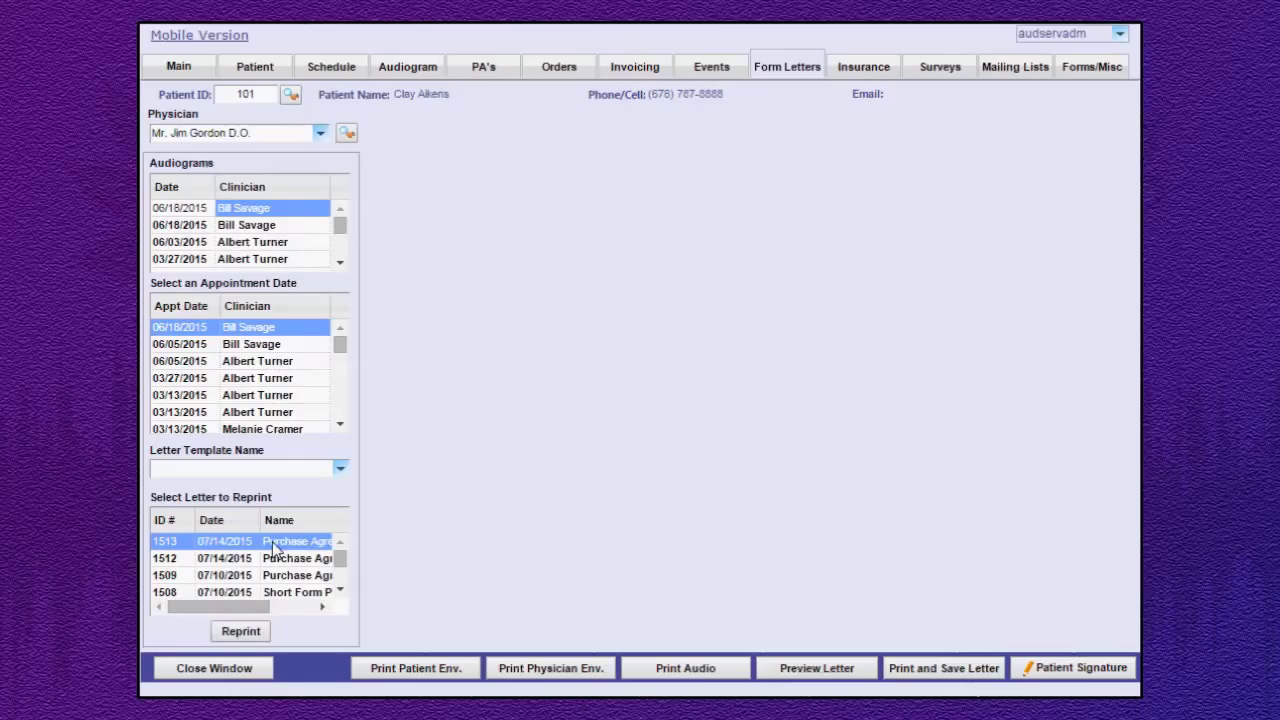
click(252, 634)
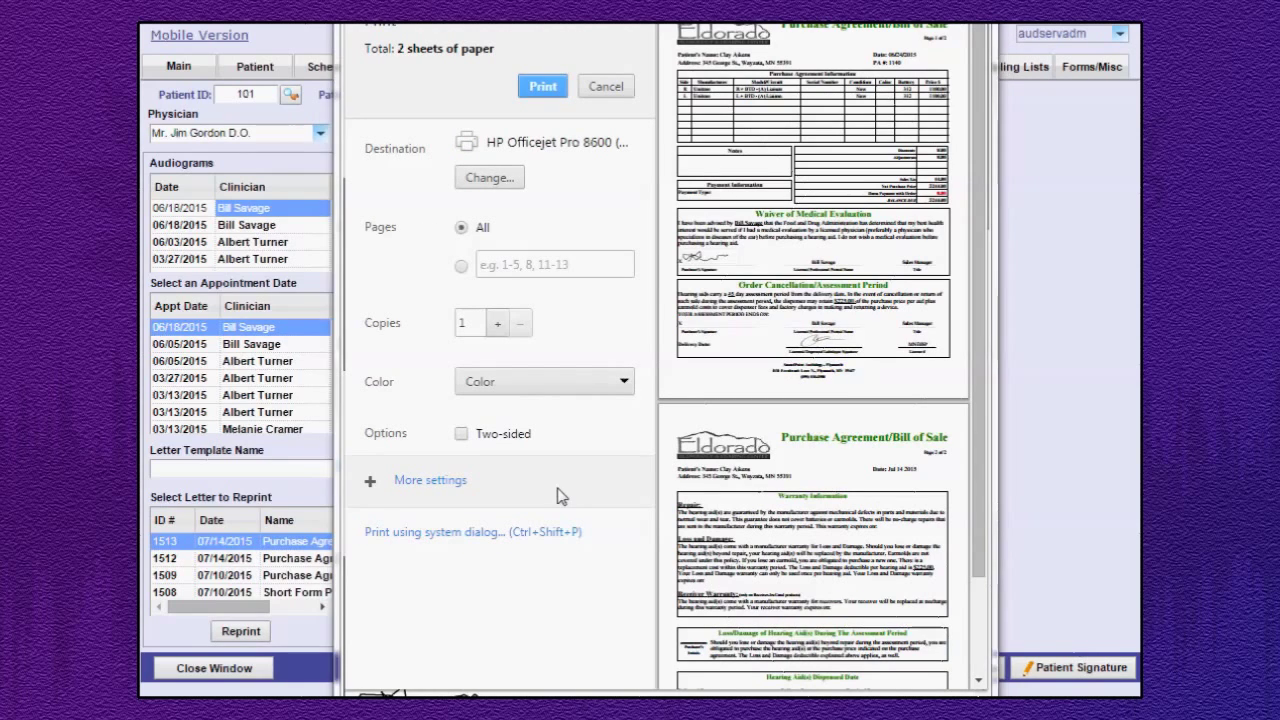
Try the Headers and footers option in the expanded print settings, turn it off again, and cancel the reprint
click(412, 485)
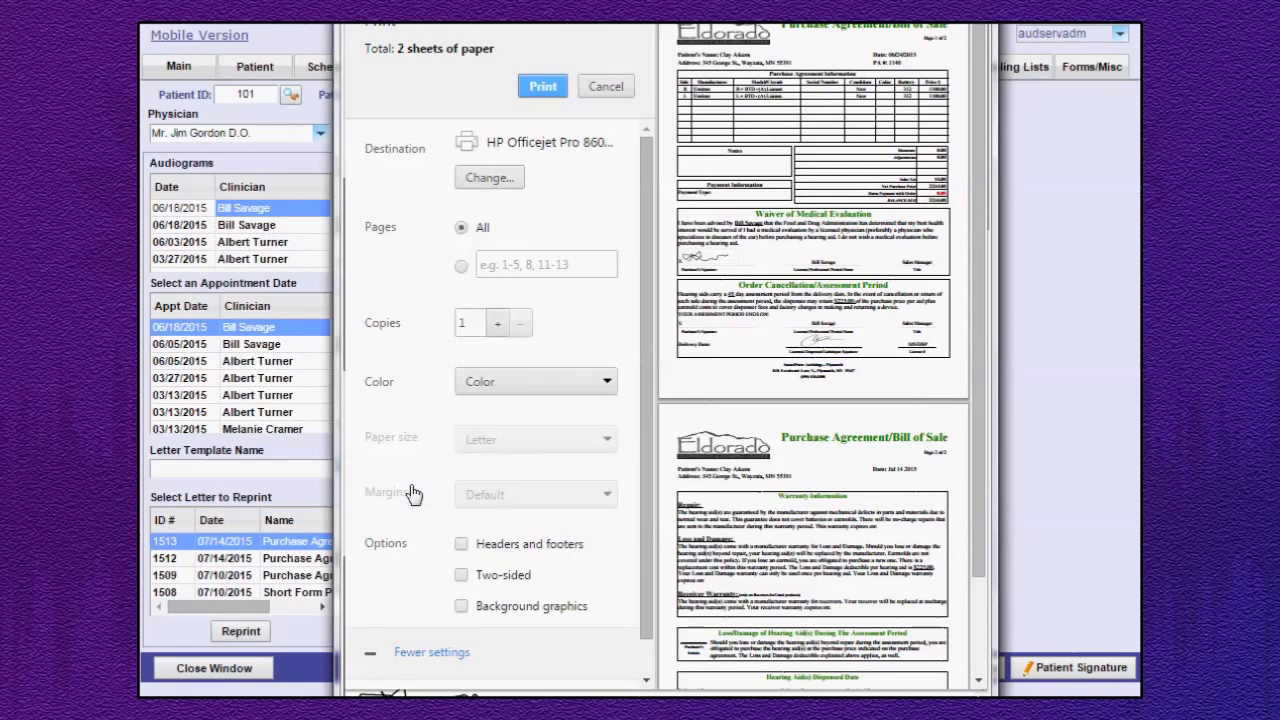
click(461, 551)
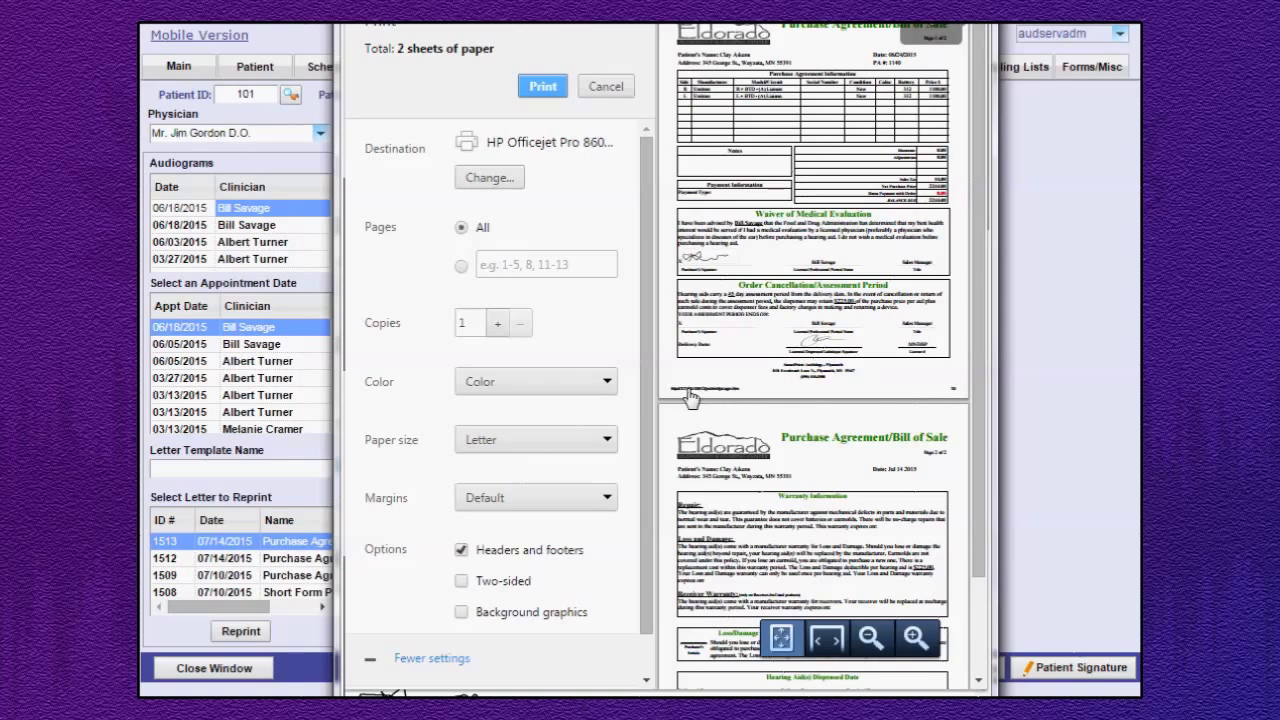
click(461, 551)
click(607, 86)
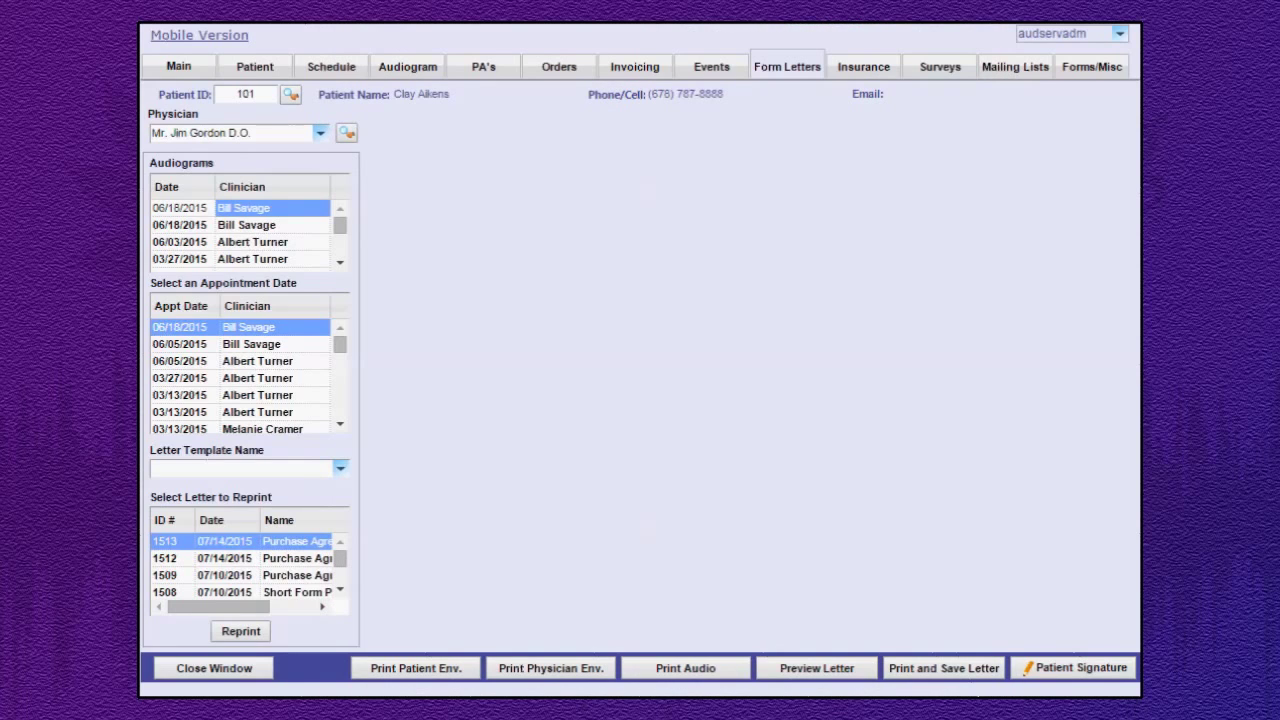
View the printable report of the first 06/18/2015 audiogram and close it
click(246, 243)
click(250, 207)
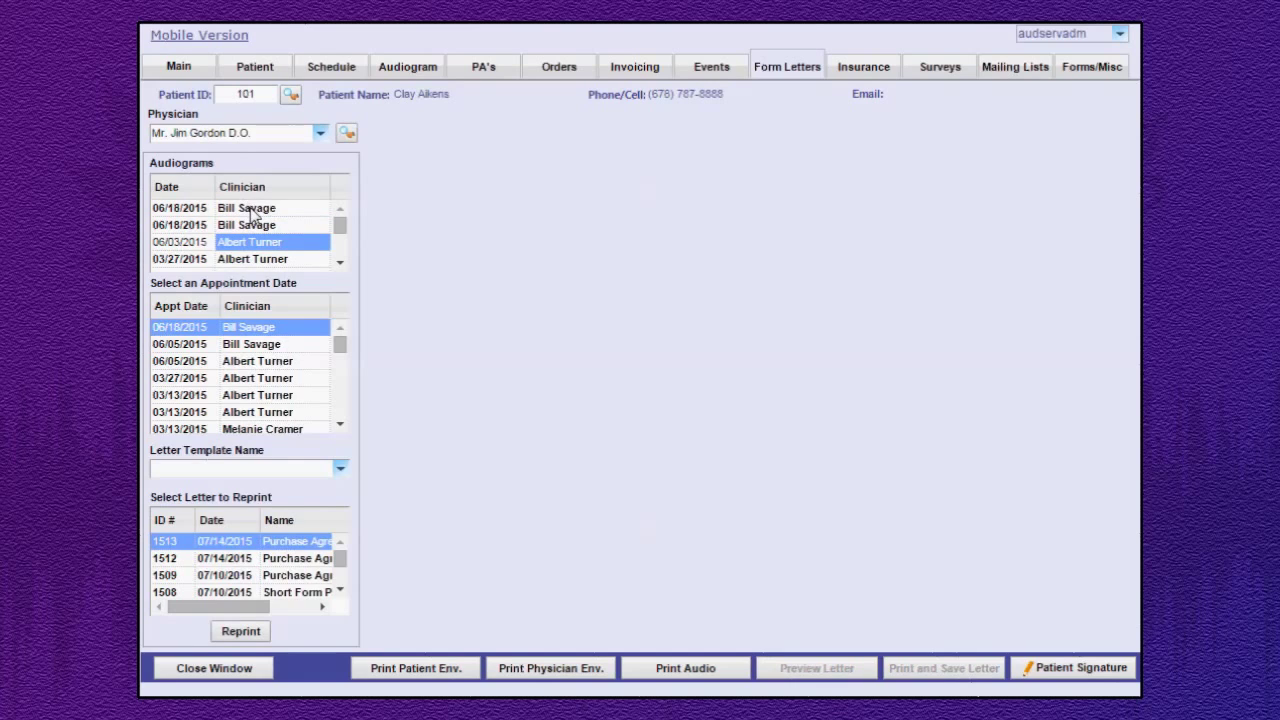
click(686, 668)
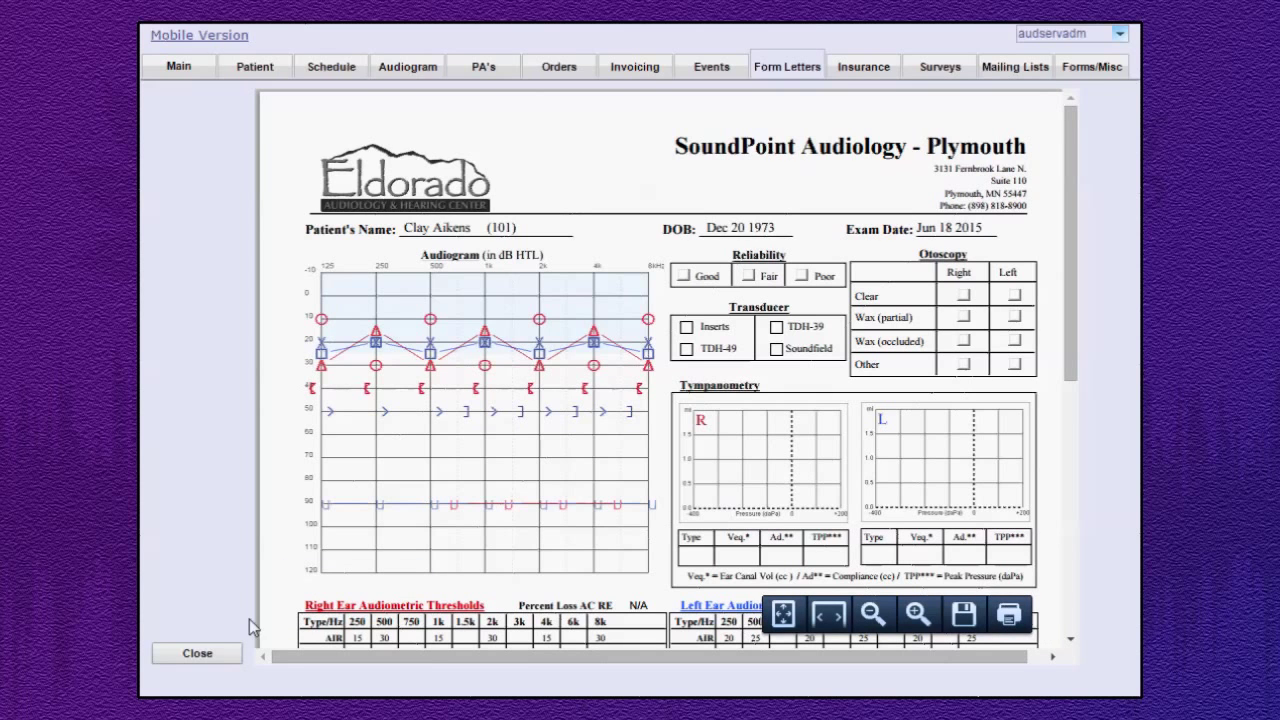
click(200, 655)
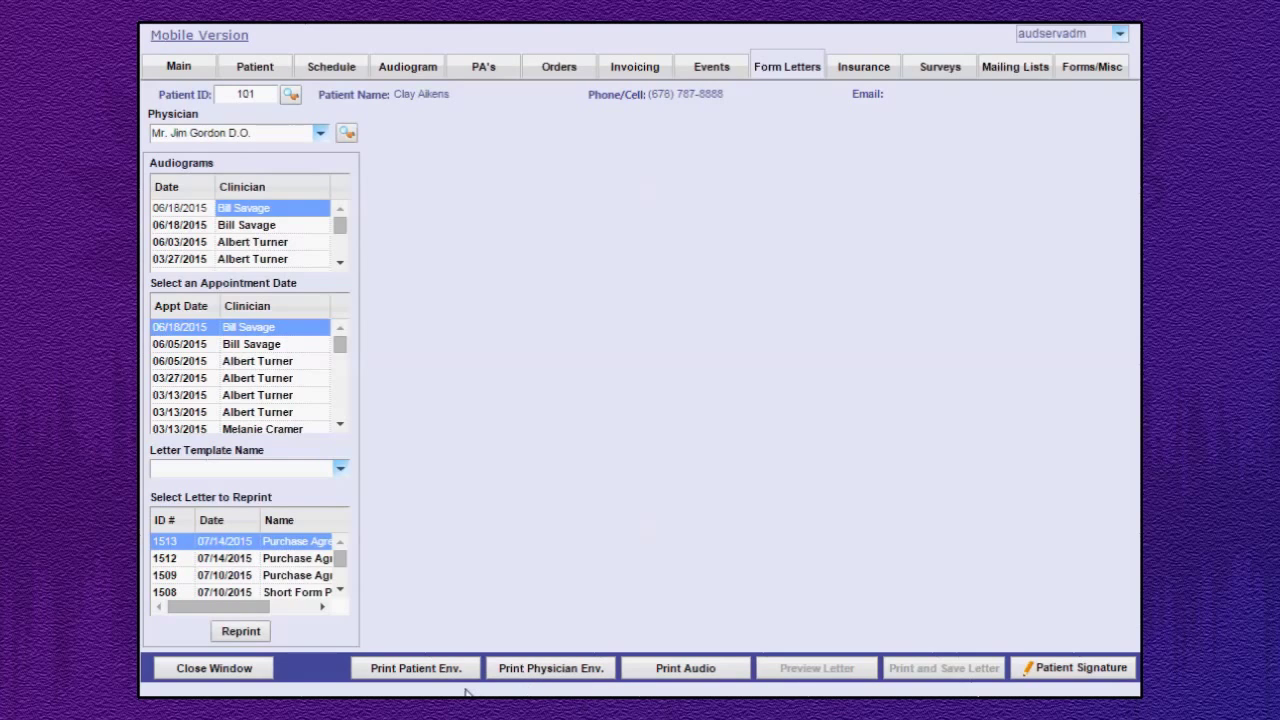
View the printable patient envelope with the return address included, close it, and go back to the patient's record
click(435, 672)
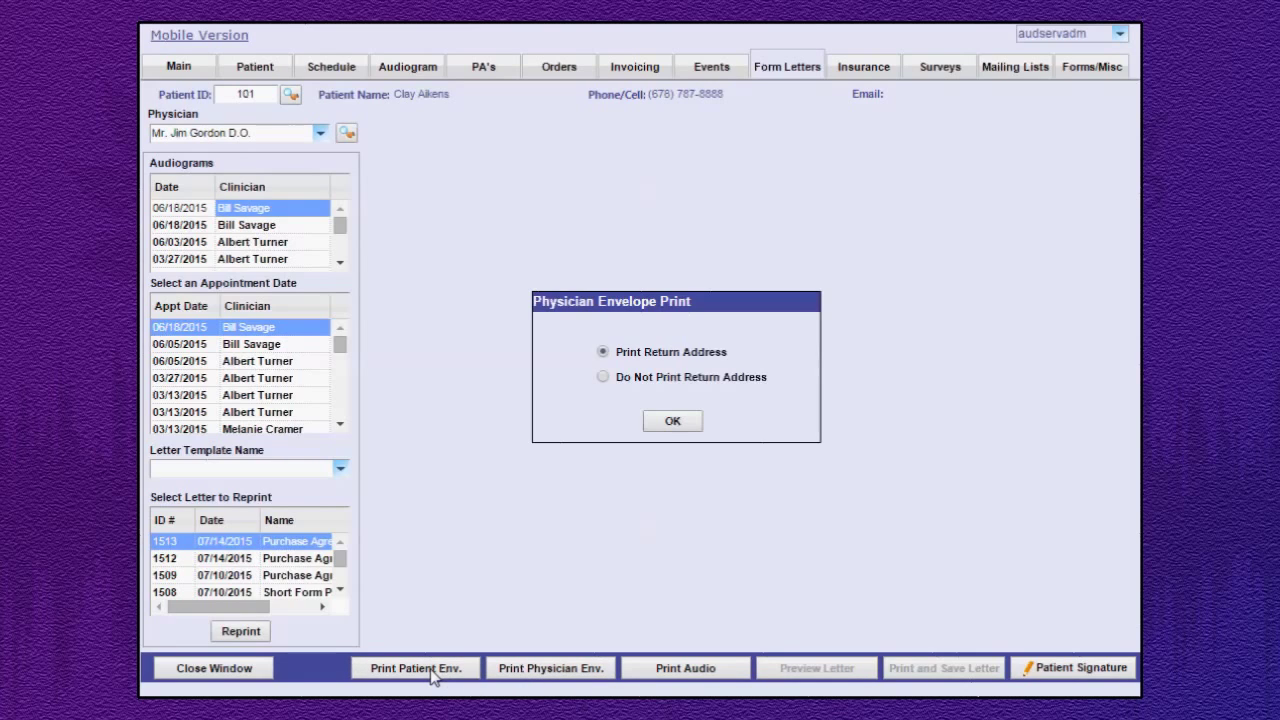
click(672, 423)
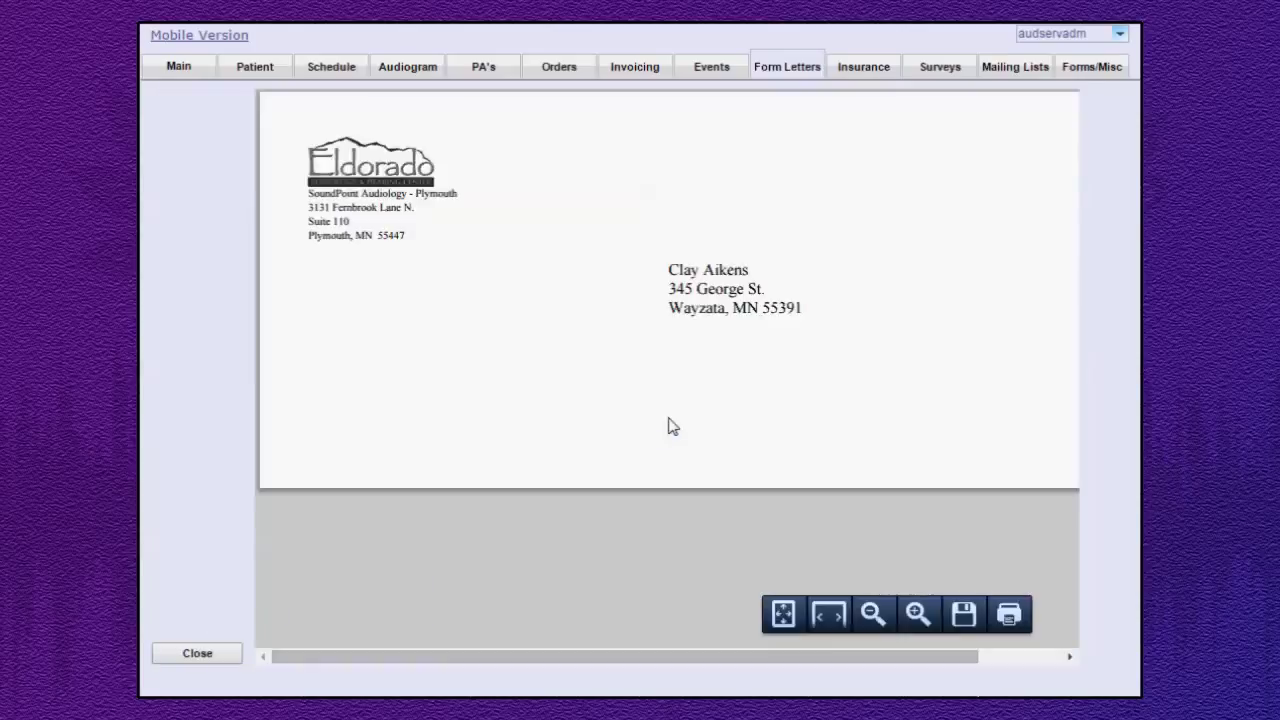
click(197, 655)
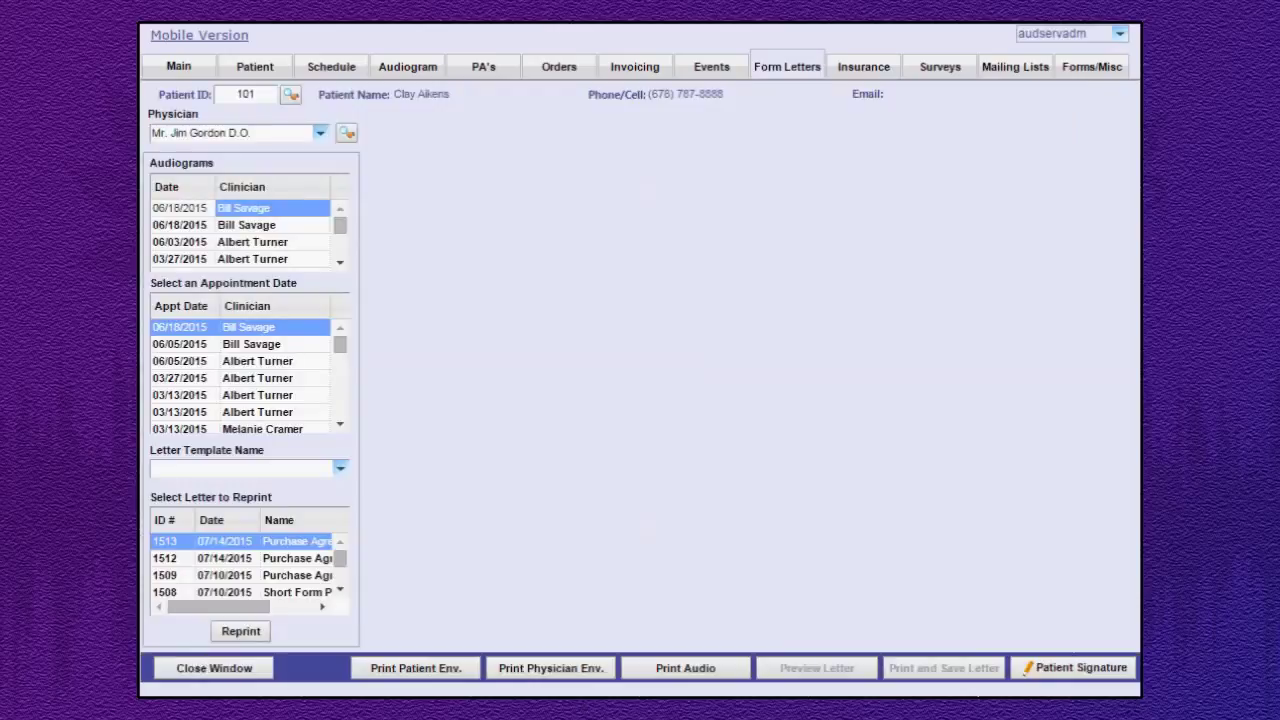
click(252, 70)
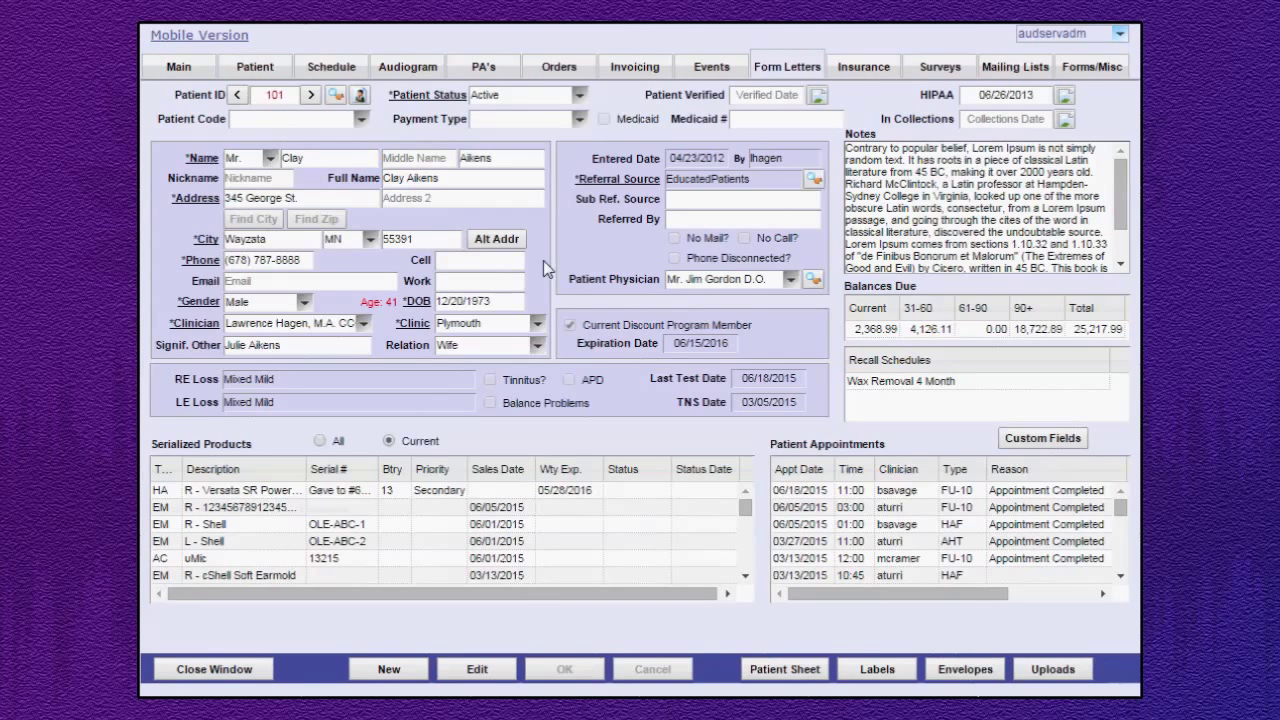